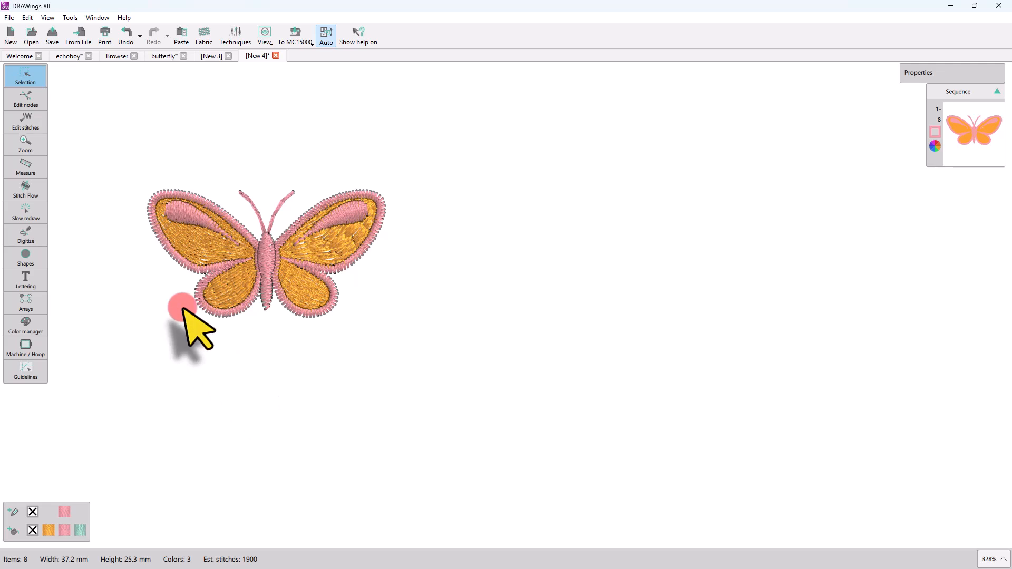
# Step: Open Ambience quilting for the selected butterfly design
pyautogui.click(186, 266)
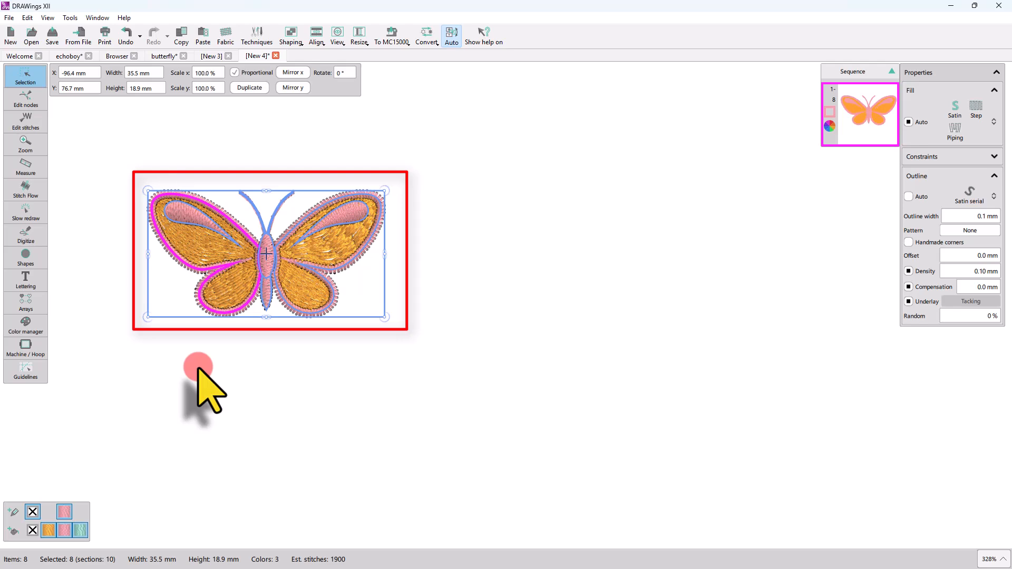
pyautogui.rightClick(194, 252)
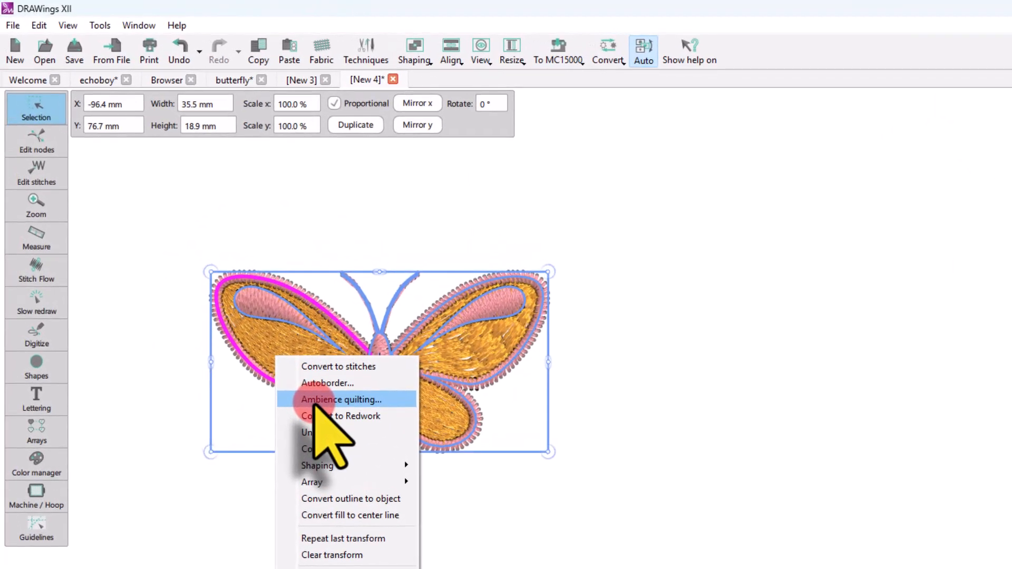
pyautogui.click(315, 400)
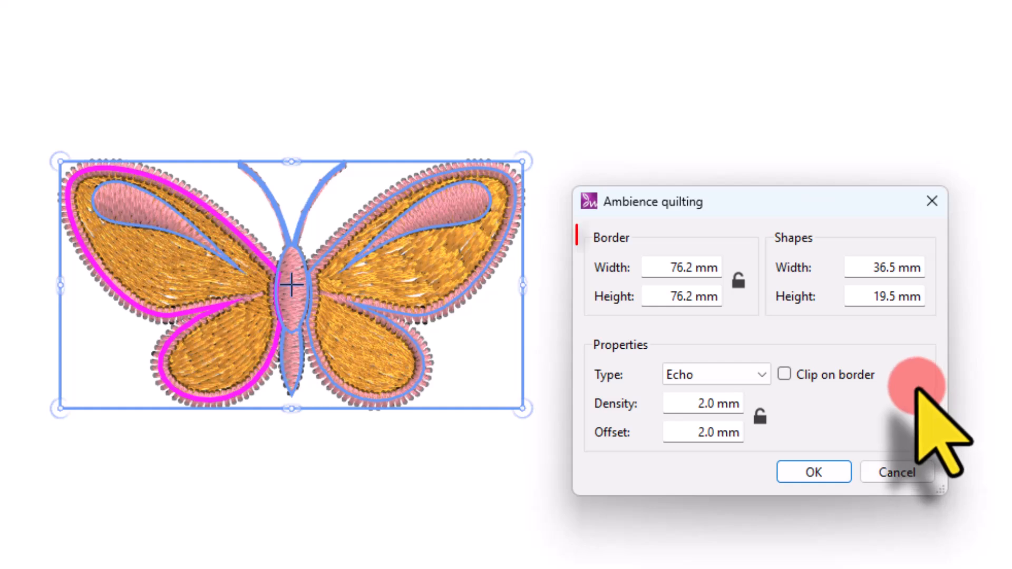
# Step: Set the quilting border width and height to 85.0 mm
pyautogui.moveTo(669, 268); pyautogui.dragTo(739, 279)
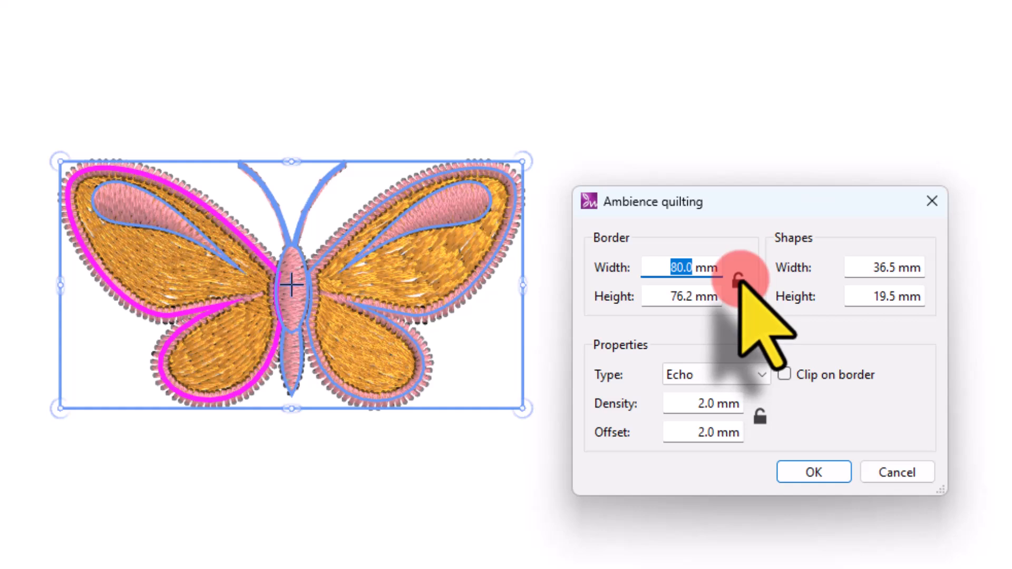
pyautogui.click(738, 281)
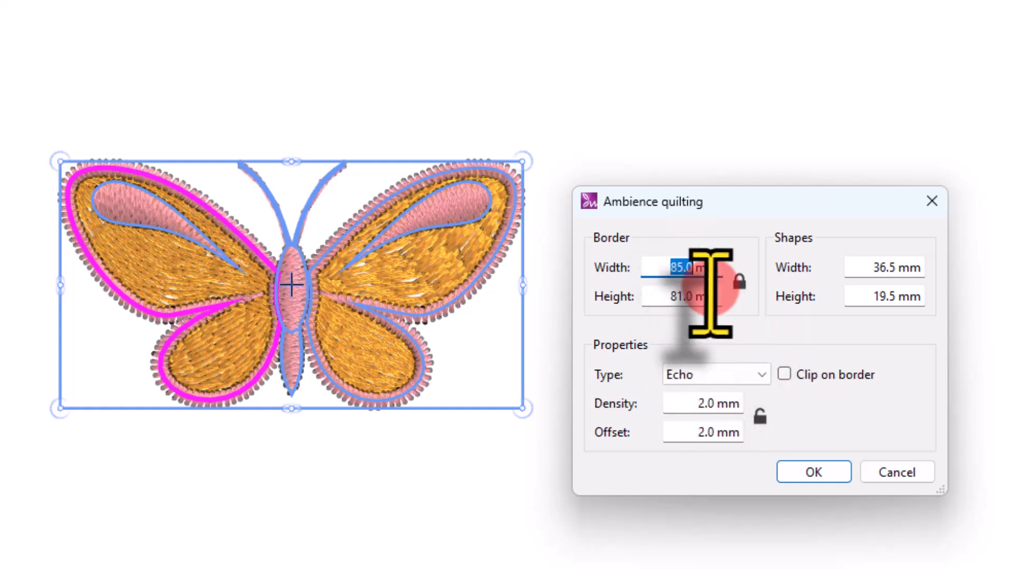
pyautogui.click(743, 284)
pyautogui.moveTo(668, 295); pyautogui.dragTo(685, 296)
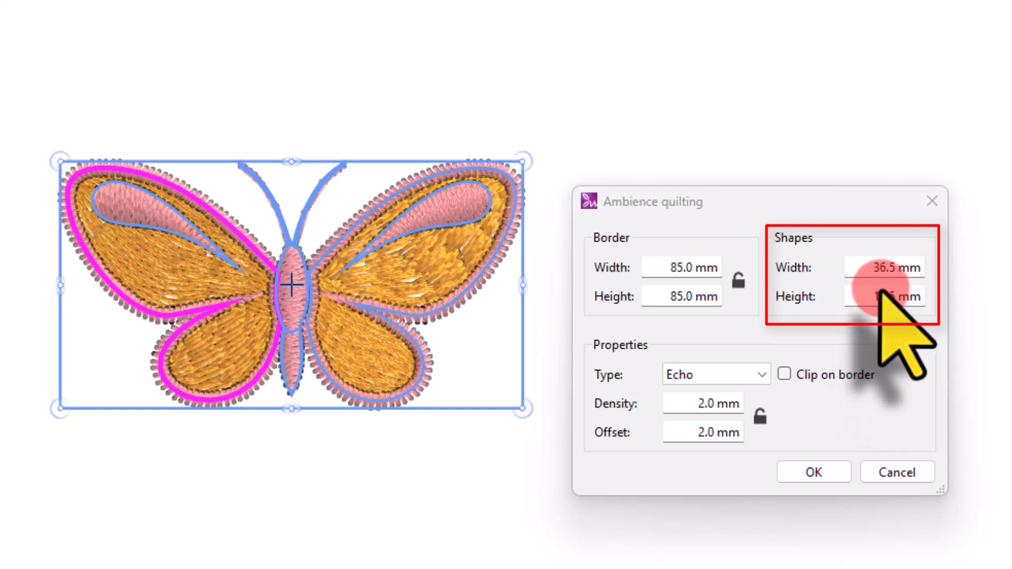
pyautogui.click(882, 272)
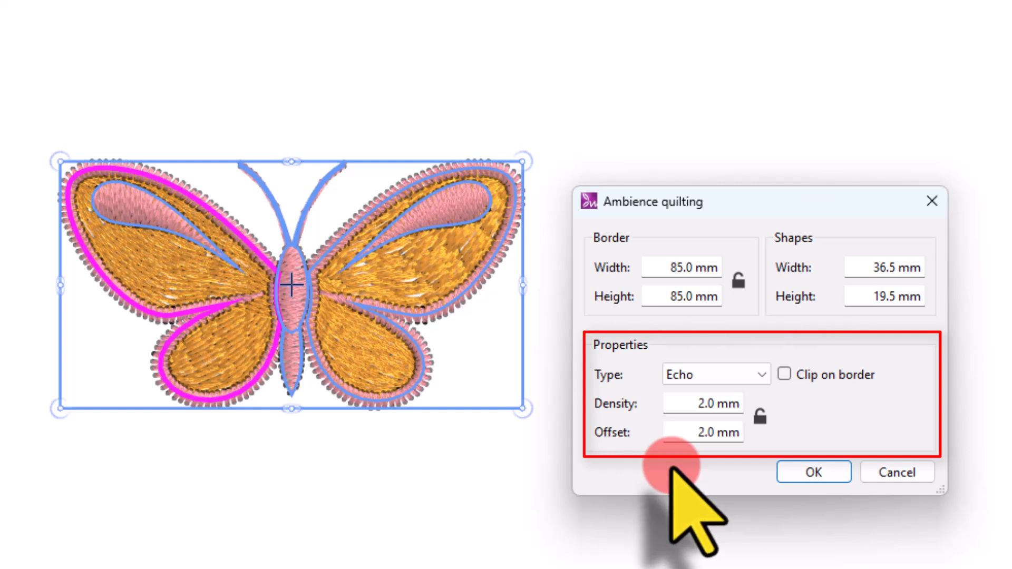
# Step: Keep the Echo type, set the offset to 3.0 mm with density 2.0 mm unlinked, and apply the quilting
pyautogui.click(704, 370)
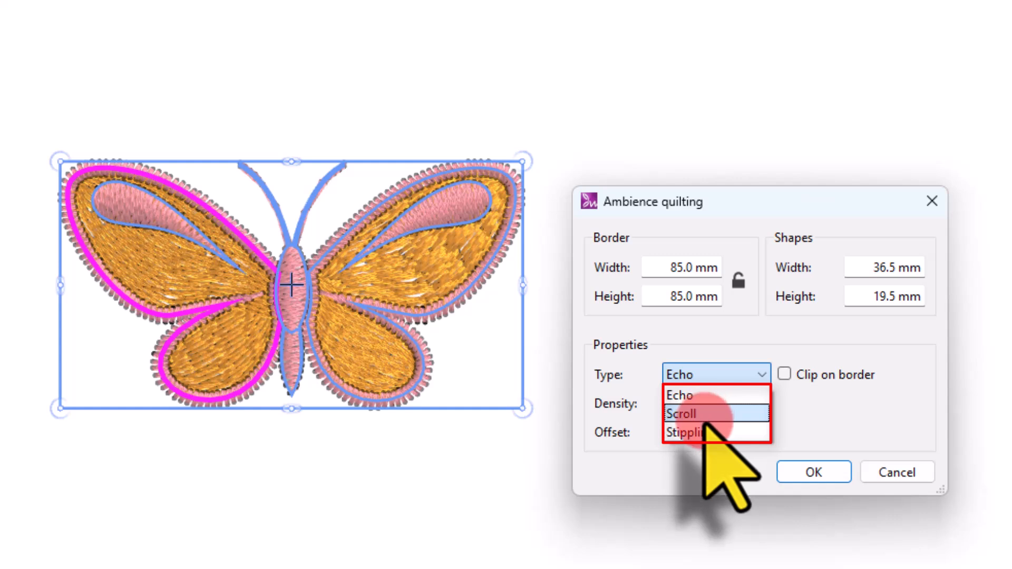
pyautogui.click(701, 396)
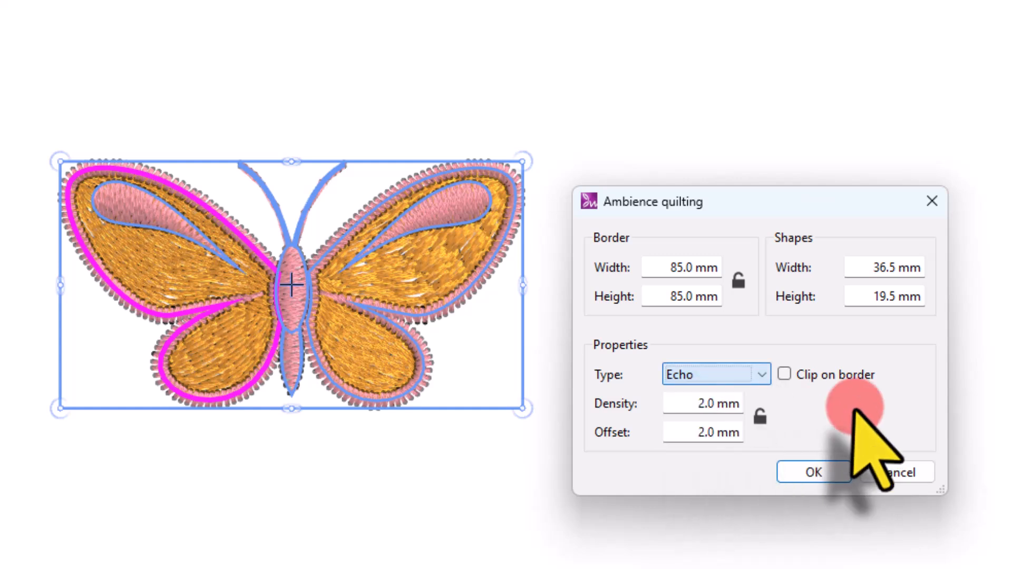
pyautogui.doubleClick(706, 433)
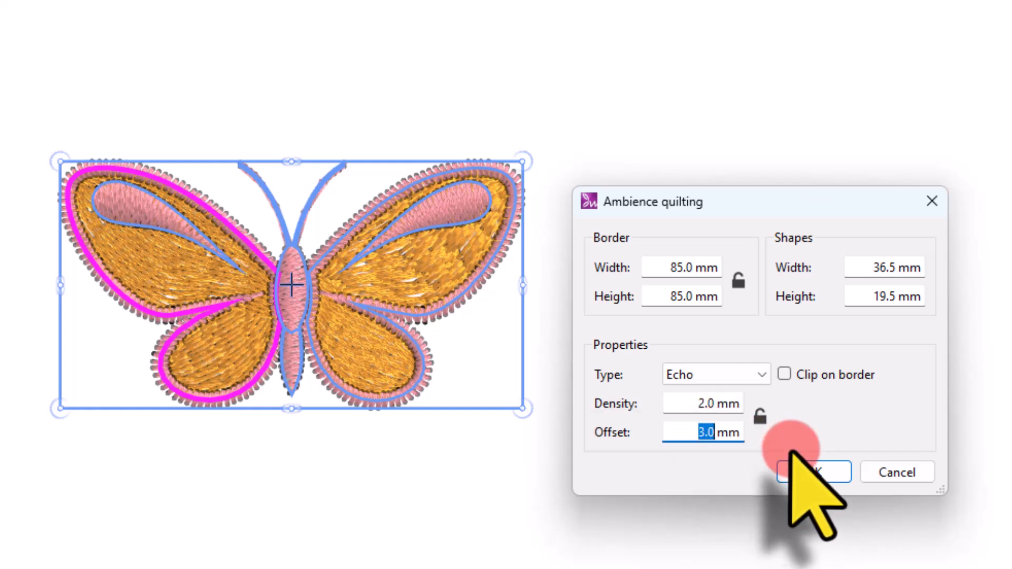
pyautogui.doubleClick(707, 404)
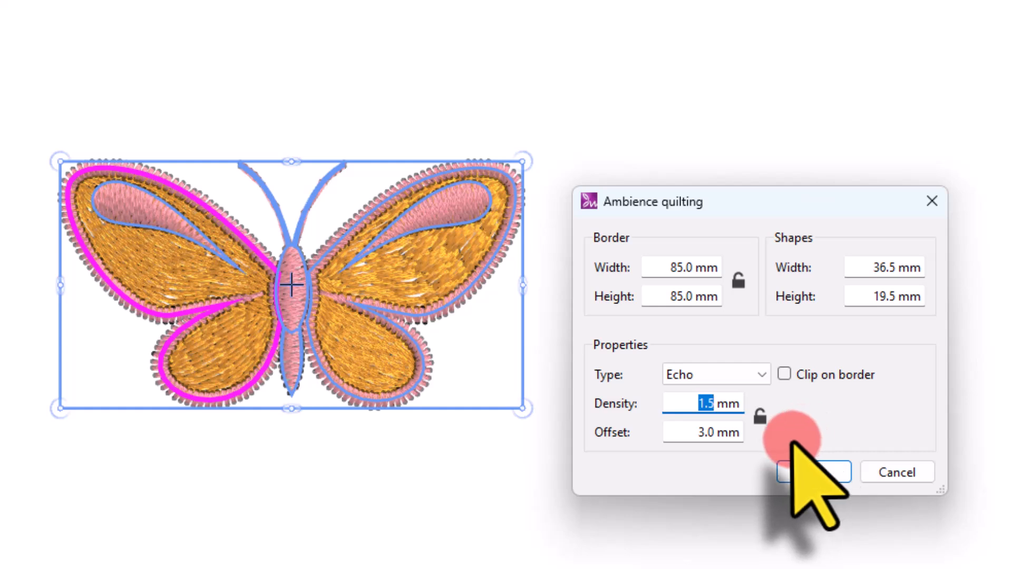
pyautogui.click(760, 418)
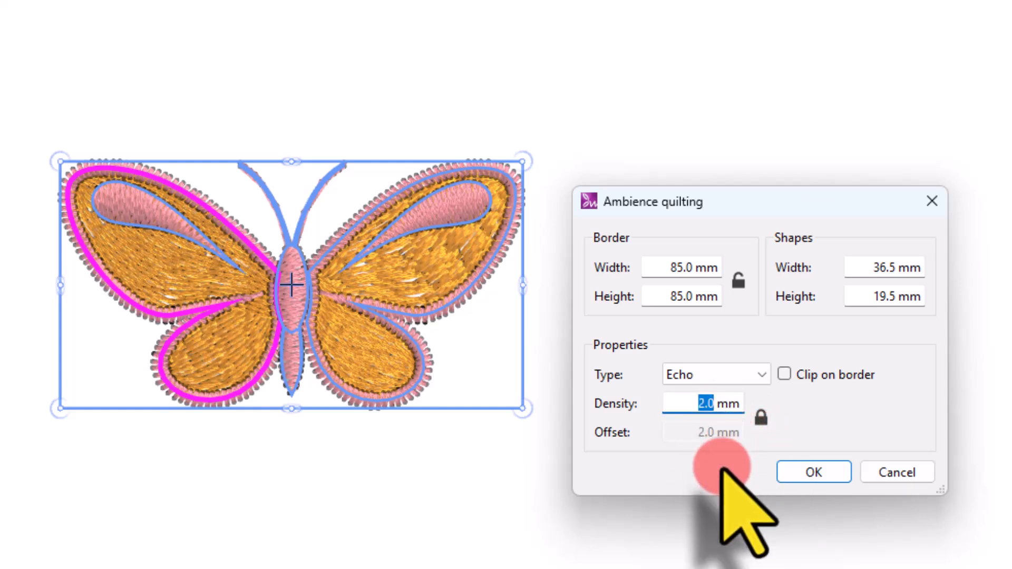
pyautogui.click(760, 416)
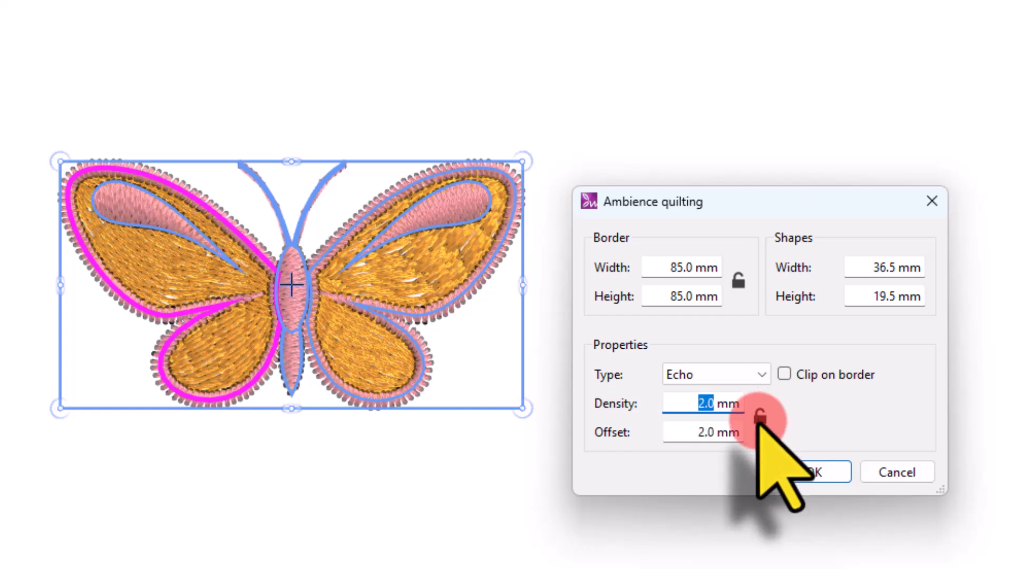
pyautogui.doubleClick(709, 435)
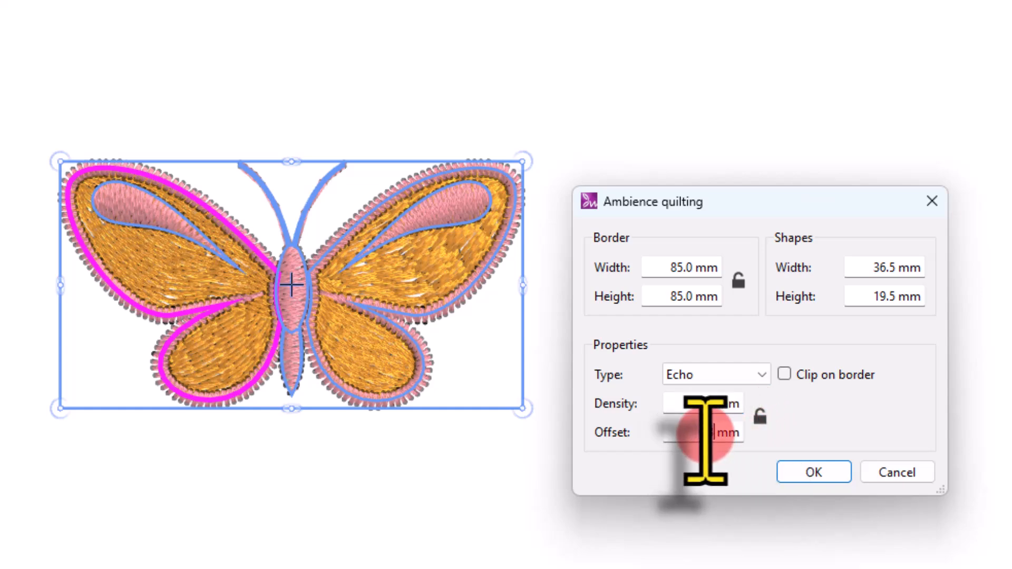
pyautogui.write('3')
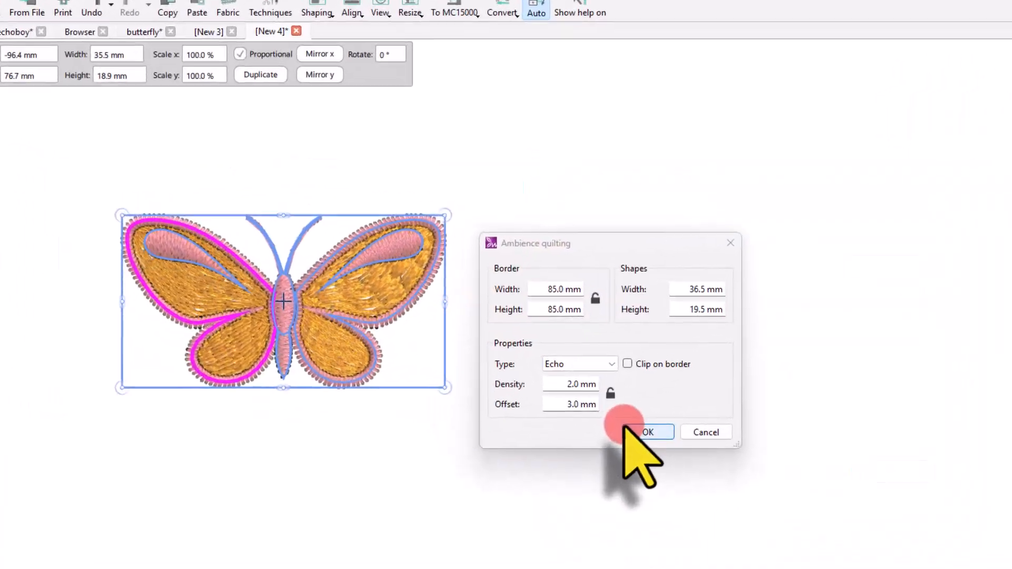
pyautogui.click(805, 469)
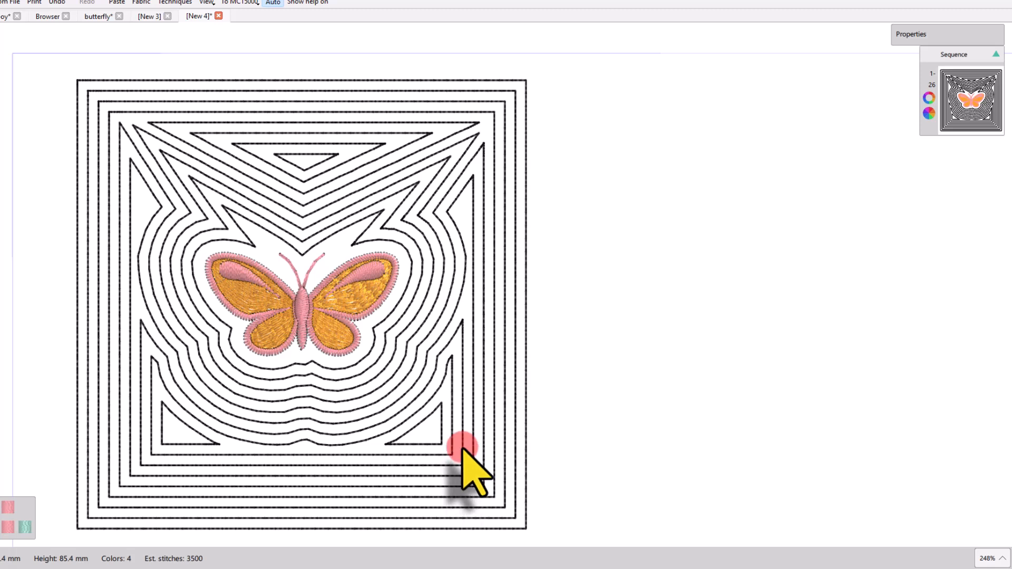
# Step: Delete the echo quilting and reapply Ambience quilting to the butterfly with Clip on border checked
pyautogui.click(422, 387)
pyautogui.press('Delete')
pyautogui.click(264, 321)
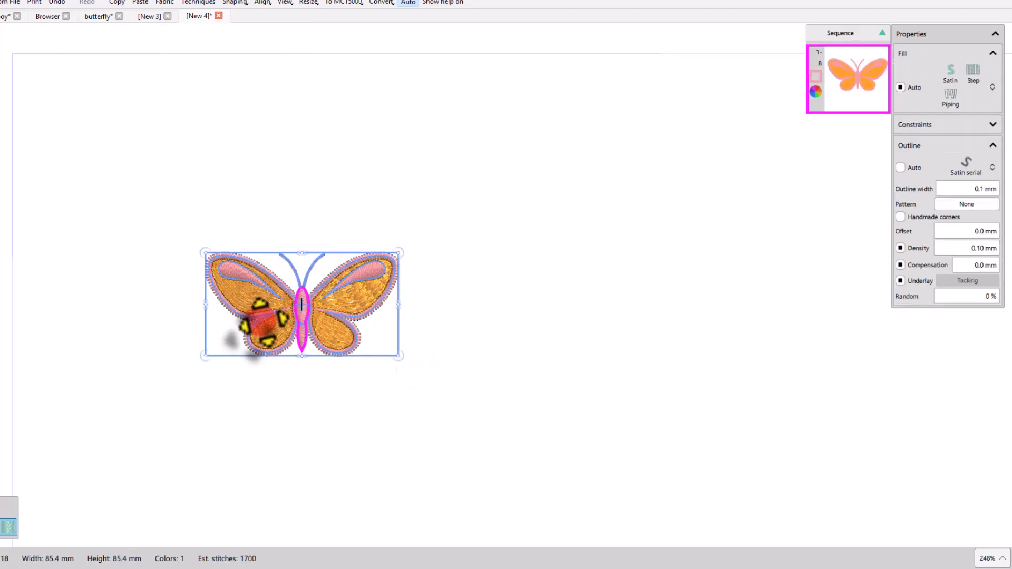
pyautogui.rightClick(269, 294)
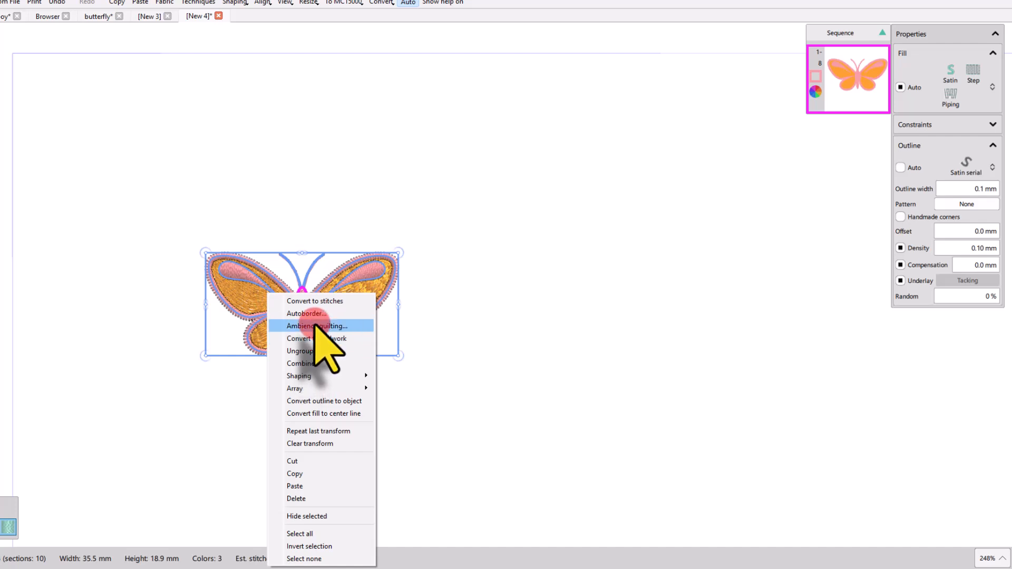
pyautogui.click(316, 326)
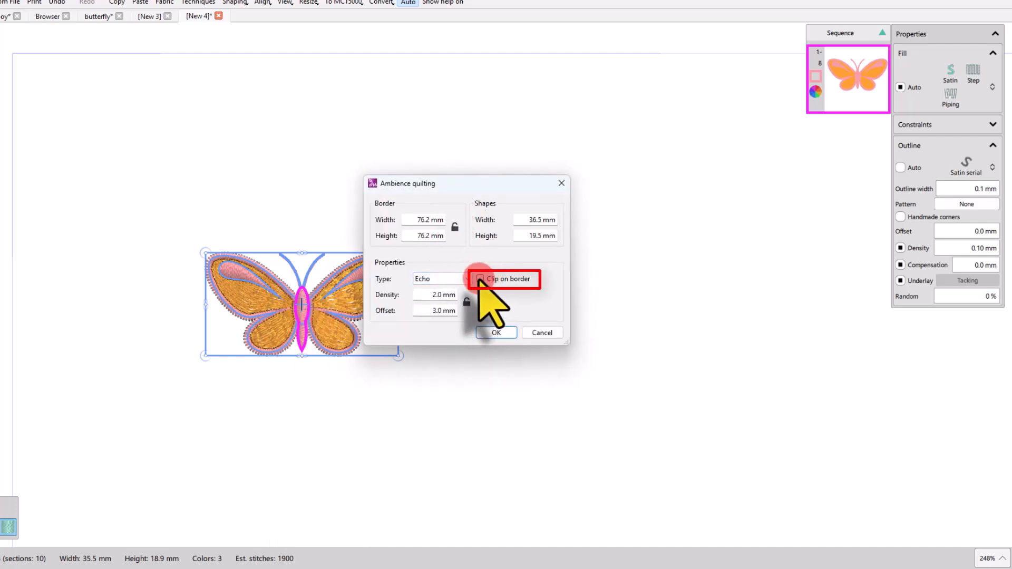
pyautogui.click(476, 279)
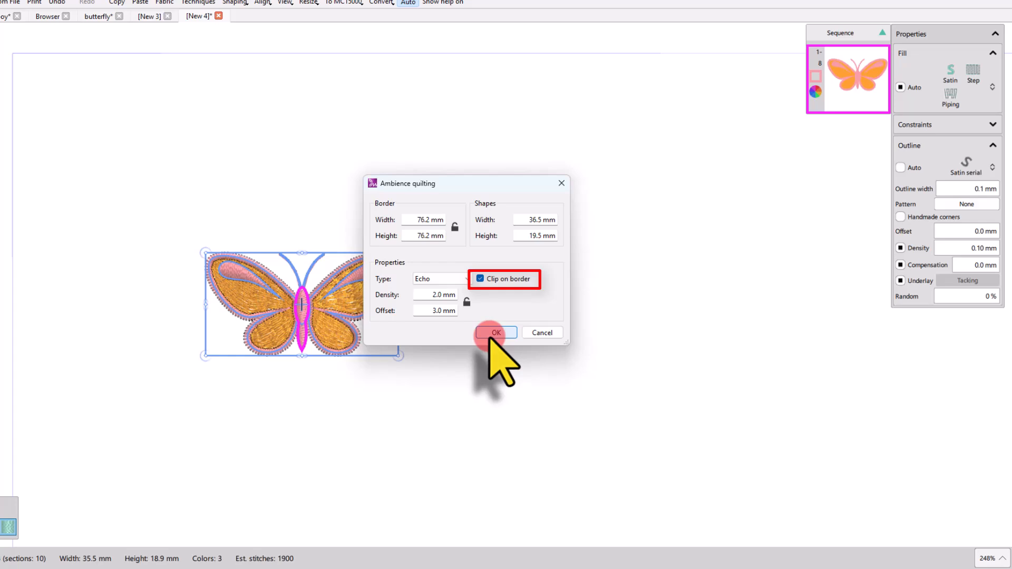
pyautogui.click(496, 332)
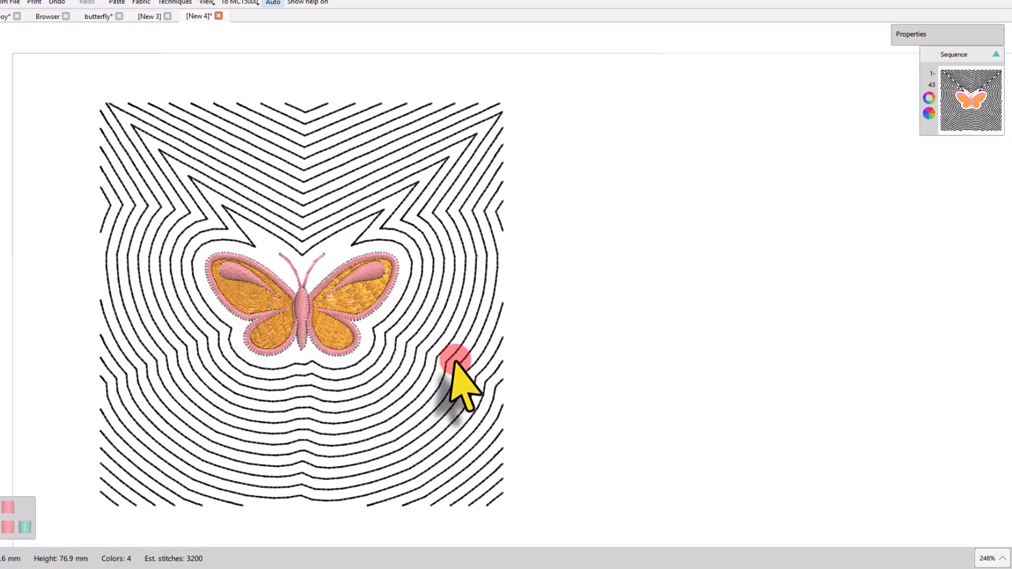
# Step: Remove the clipped quilting and reopen Ambience quilting for the butterfly with Clip on border unchecked
pyautogui.click(454, 367)
pyautogui.click(340, 334)
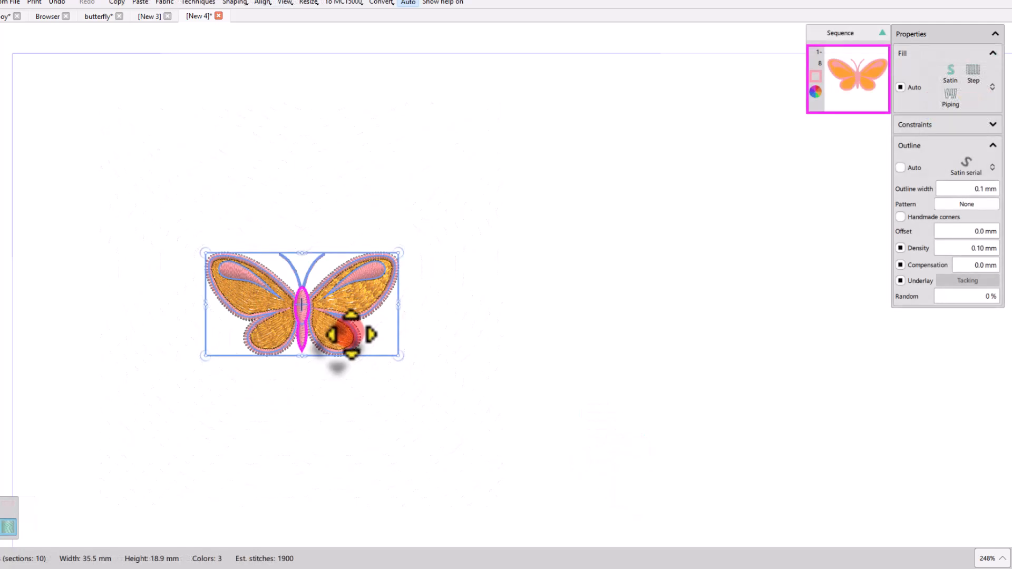
pyautogui.rightClick(351, 334)
pyautogui.click(400, 94)
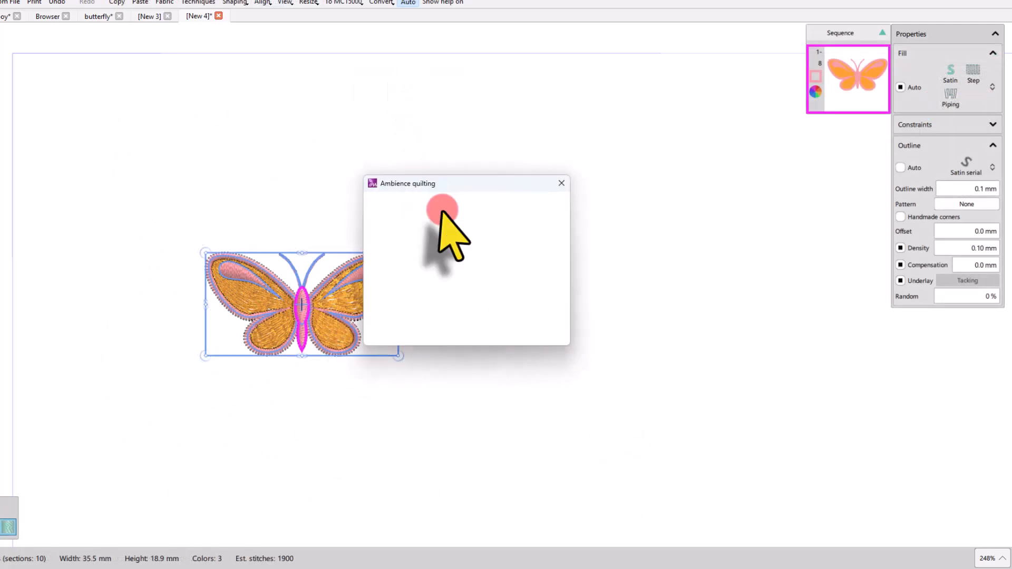
pyautogui.click(480, 279)
pyautogui.click(495, 333)
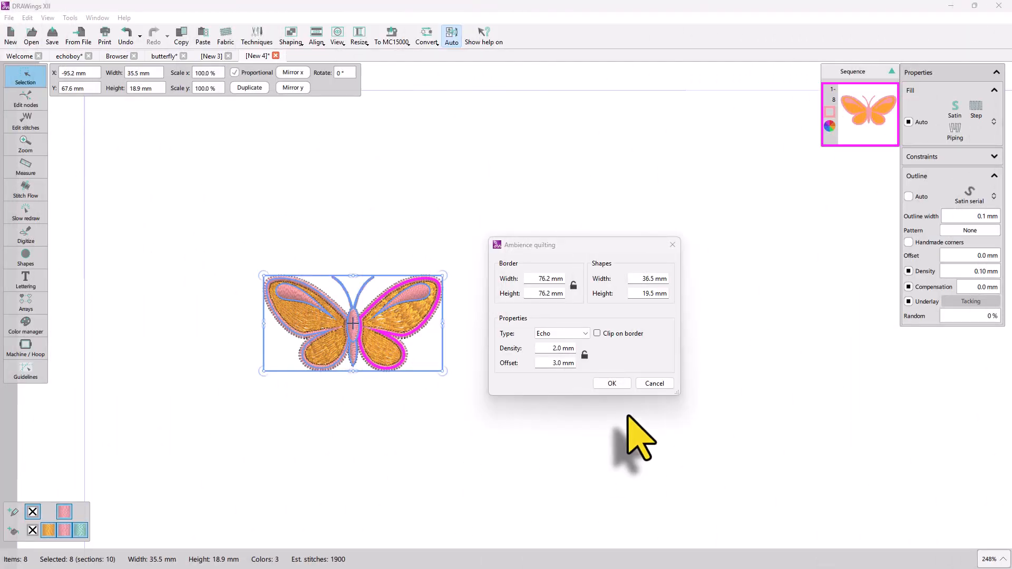
# Step: Change the quilting type to Scroll and apply it around the butterfly
pyautogui.click(581, 335)
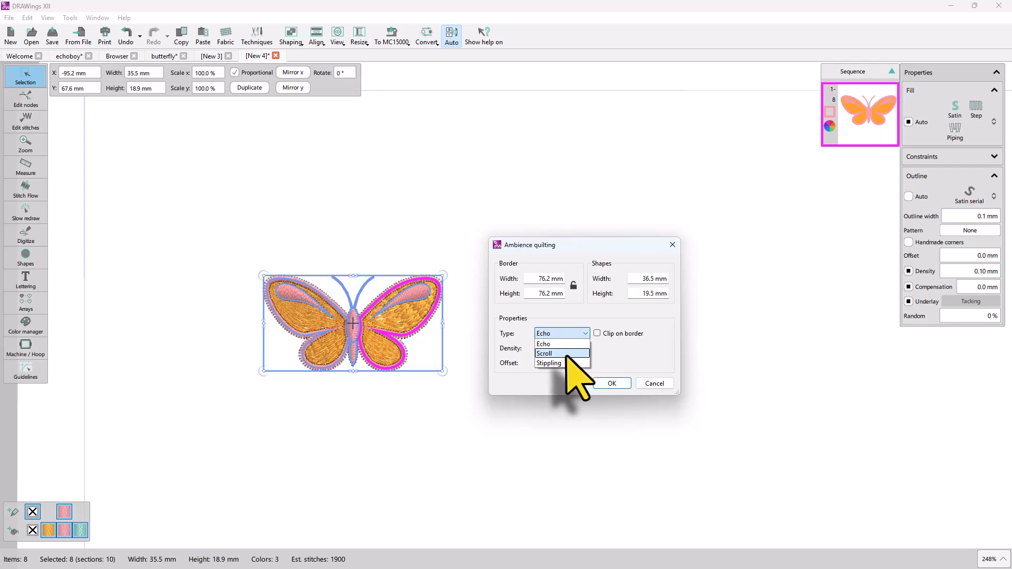
pyautogui.click(573, 354)
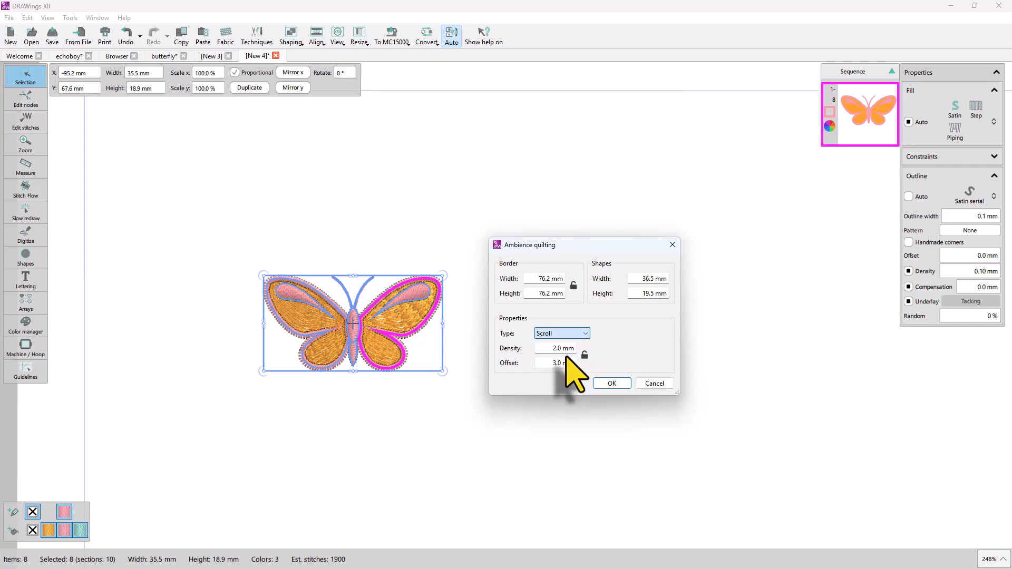
pyautogui.click(612, 383)
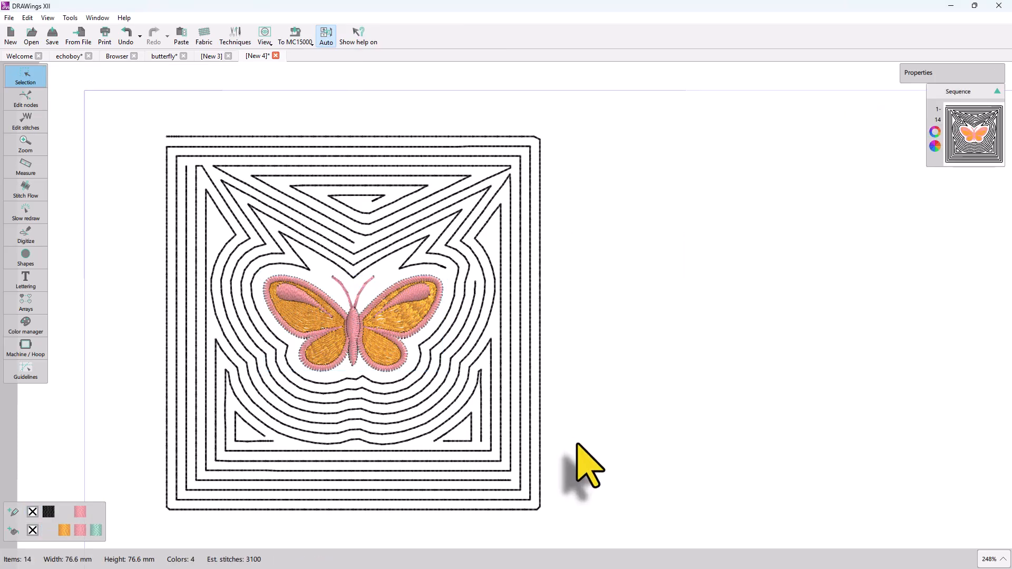
# Step: Replay the design's stitch sequence in Slow redraw by scrubbing through the stitches
pyautogui.click(26, 213)
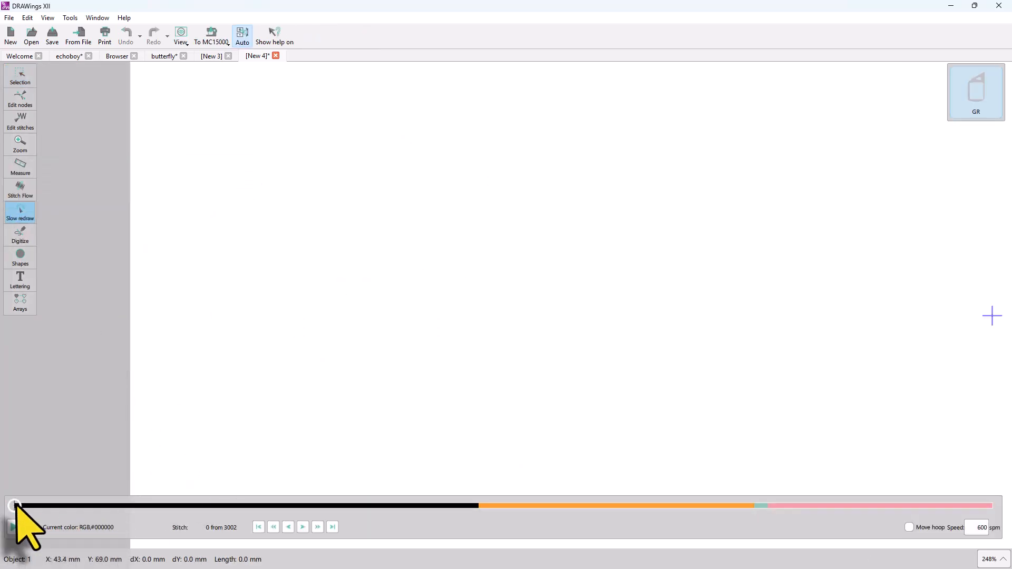
pyautogui.moveTo(16, 506); pyautogui.dragTo(501, 568)
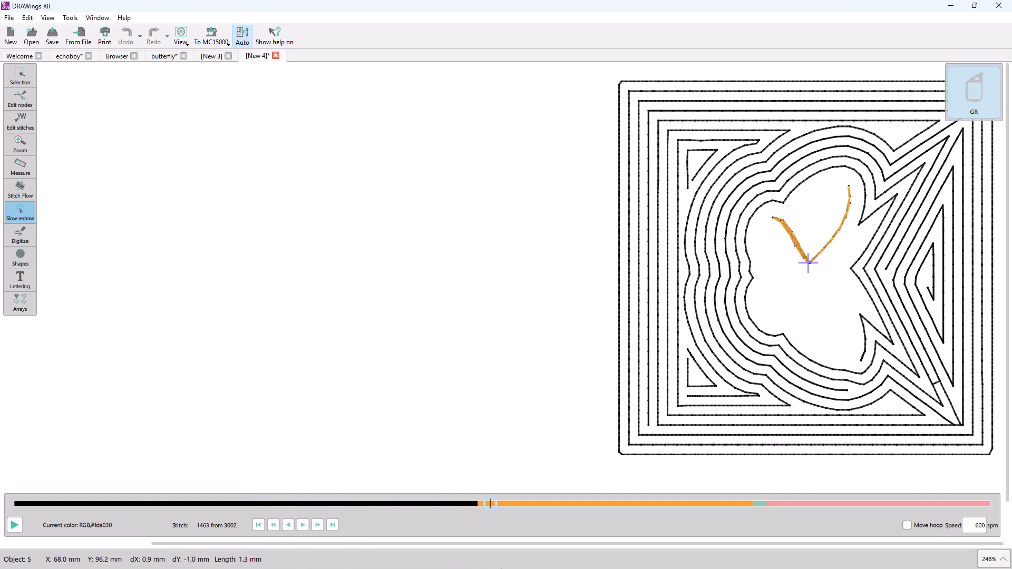
pyautogui.moveTo(571, 568); pyautogui.dragTo(576, 568)
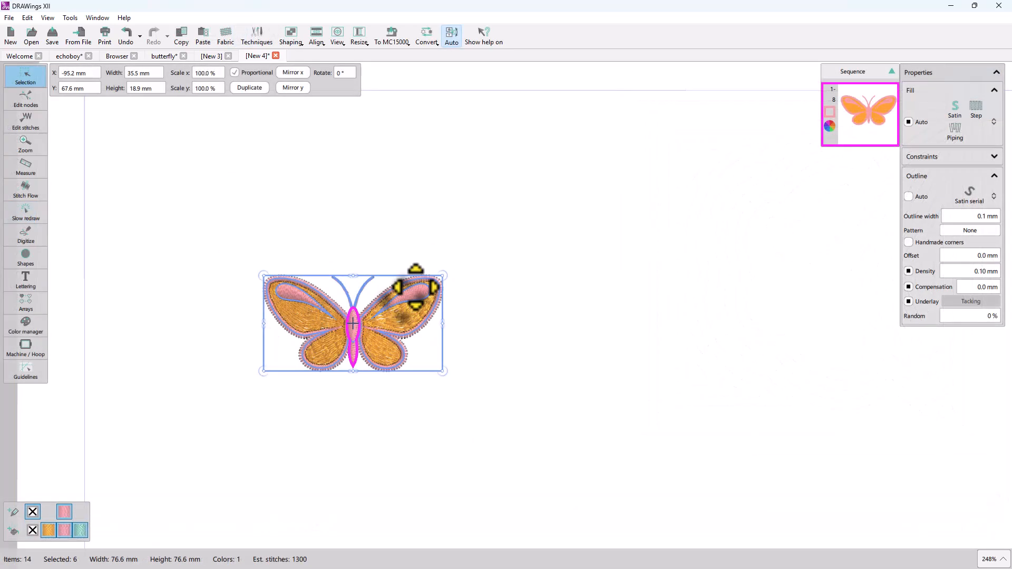
# Step: Apply Stippling-type ambience quilting around the butterfly
pyautogui.rightClick(420, 298)
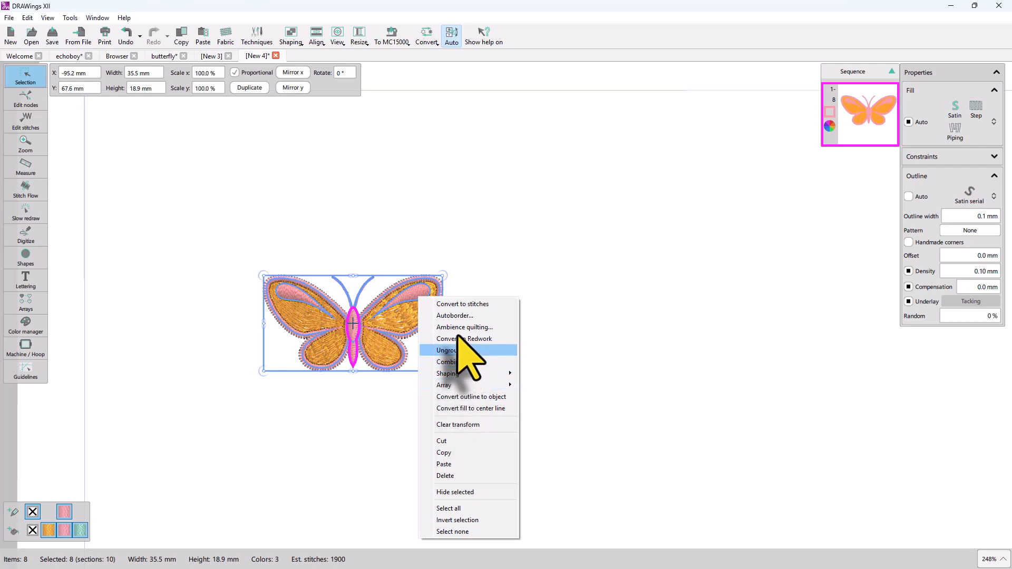
pyautogui.click(456, 327)
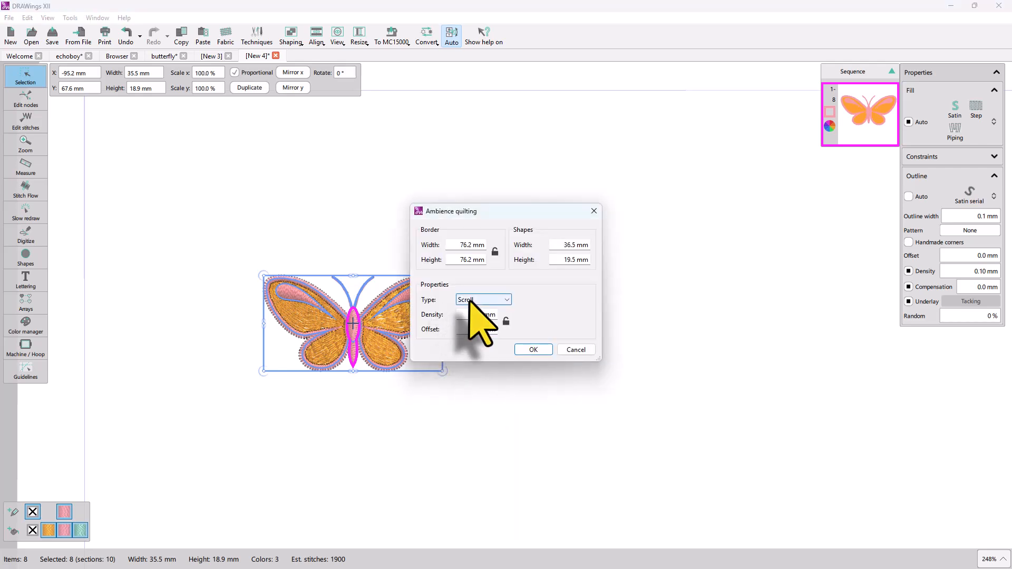
pyautogui.click(468, 330)
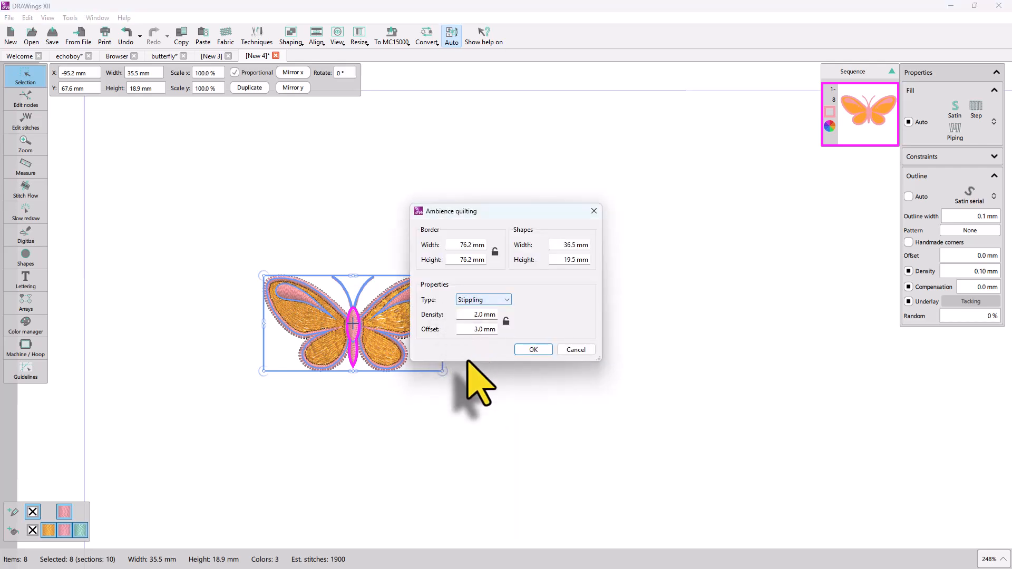
pyautogui.click(541, 352)
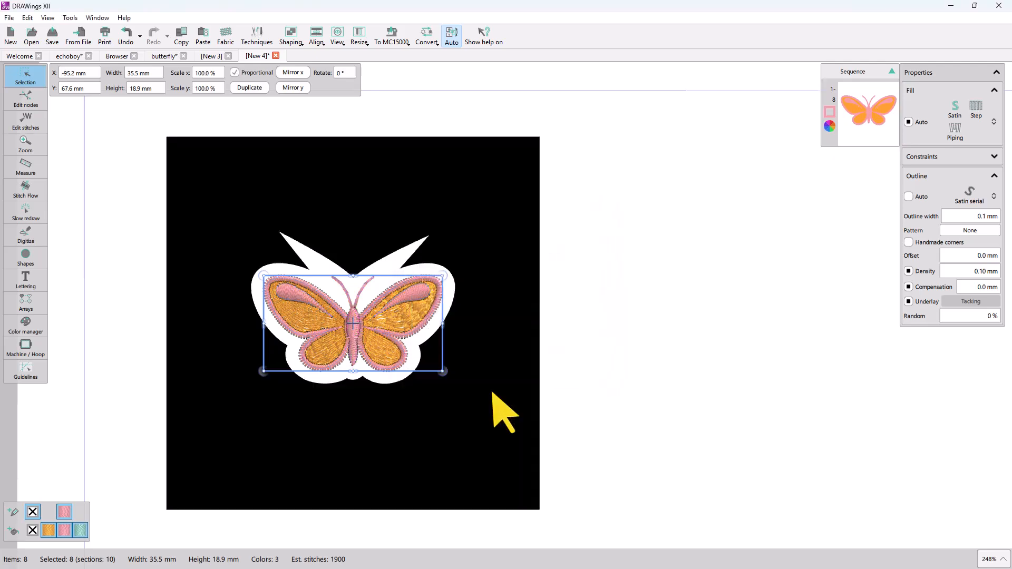